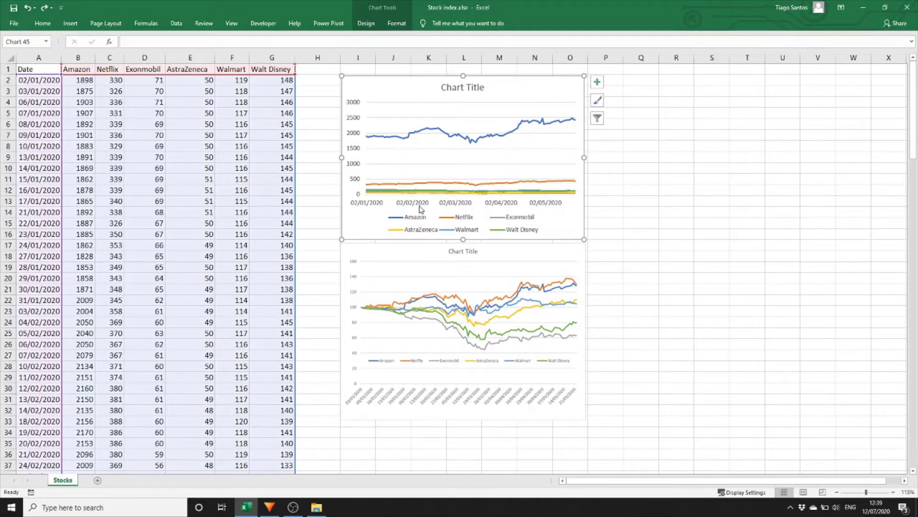
Delete the lower chart picture and the upper stock price line chart from the sheet.
left_click(349, 317)
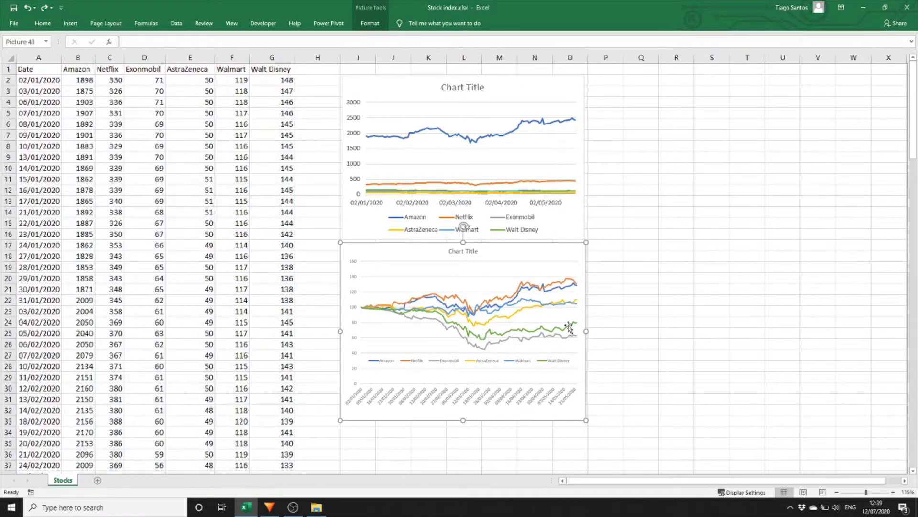
key("Delete")
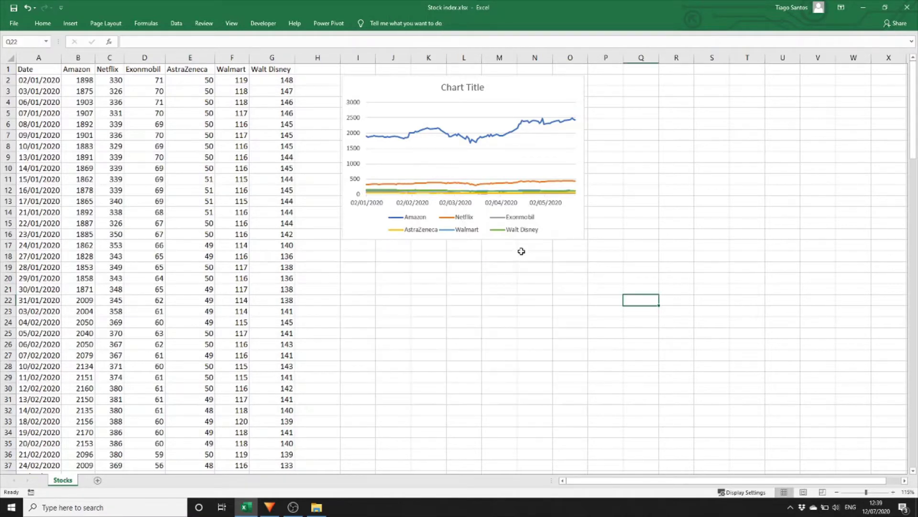
left_click(556, 232)
key("Delete")
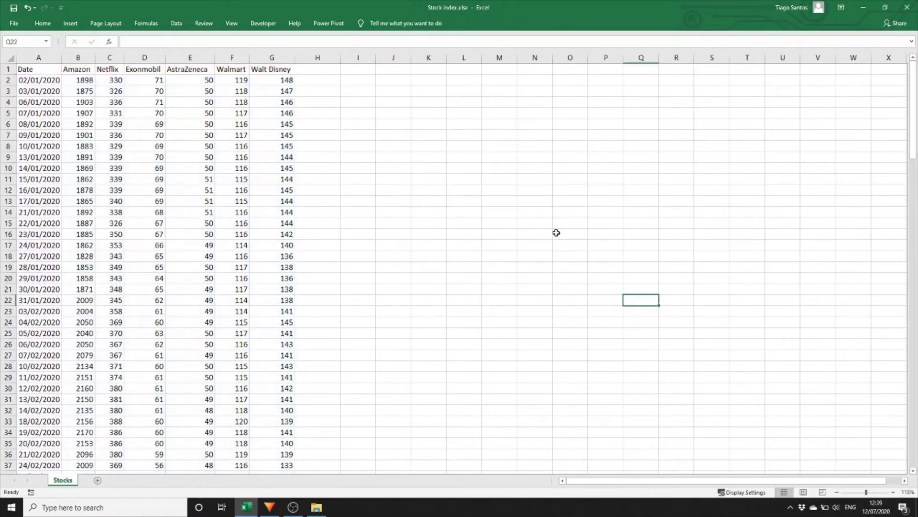
Enter the index base value 100 in cell I2.
left_click(364, 81)
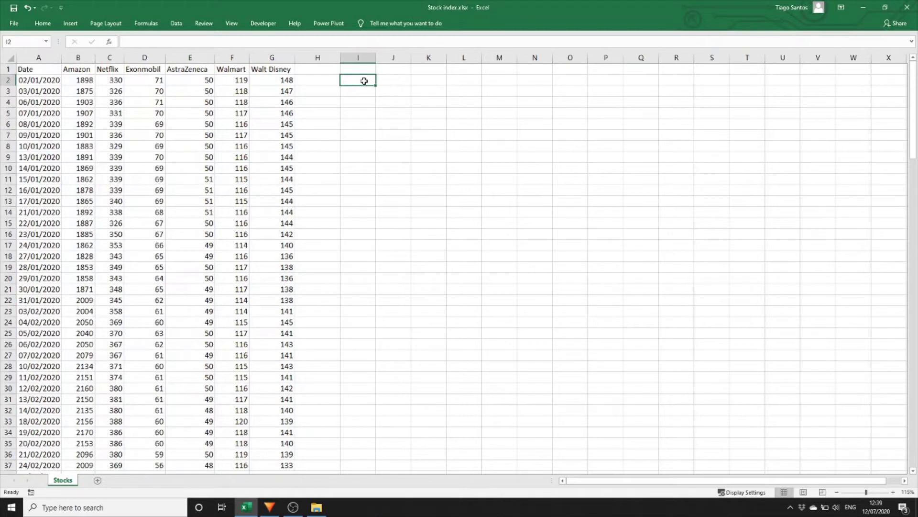
type("110")
type("0")
key("Return")
left_click(364, 80)
Write the Amazon index formula =B3/B2*I2 in cell I3.
left_click(362, 92)
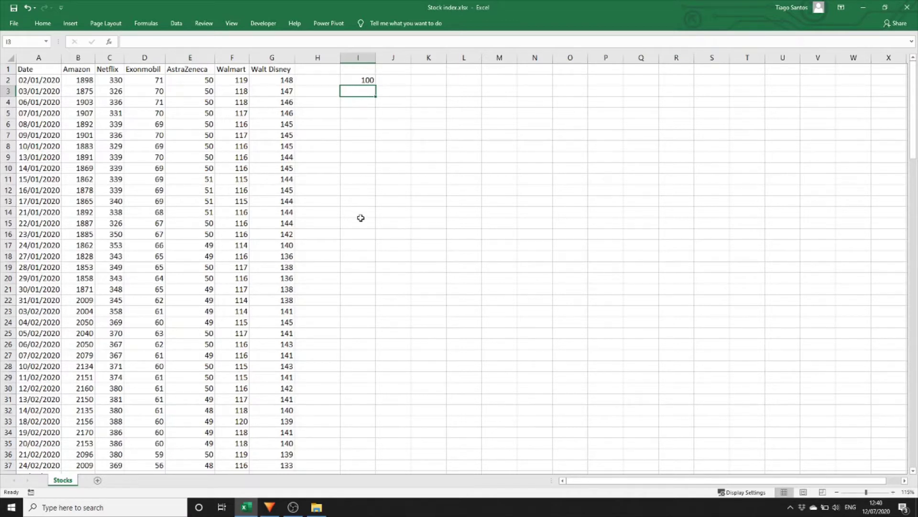
type("=")
key("Left")
key("Left")
key("Left")
key("Left")
key("Left")
key("Left")
key("Left")
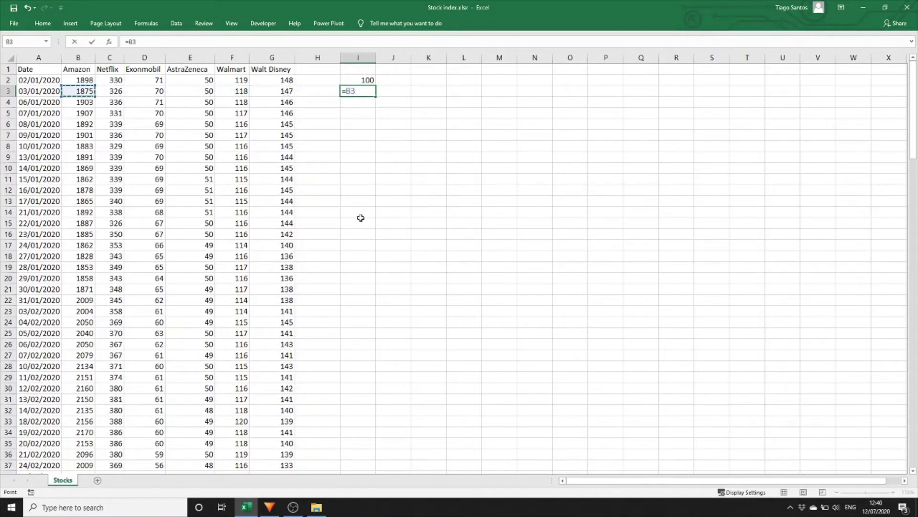
type("/")
left_click(83, 80)
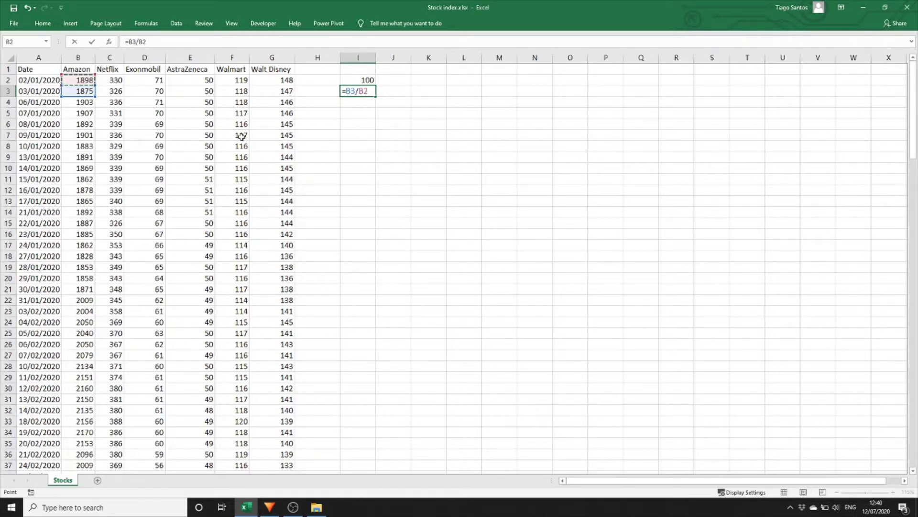
type("*")
left_click(355, 81)
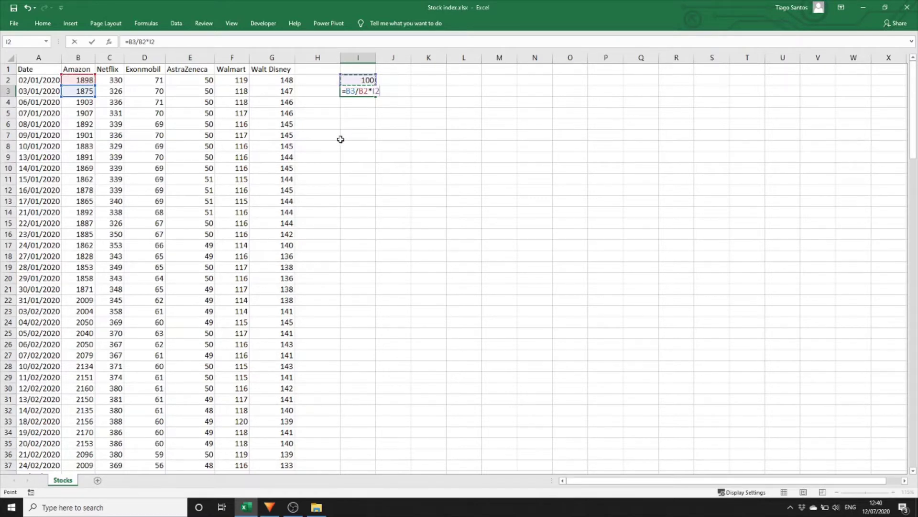
Lock the row of the base price and base index references so I3 contains =B3/B$2*I$2.
left_click(143, 41)
key("F4")
key("F4")
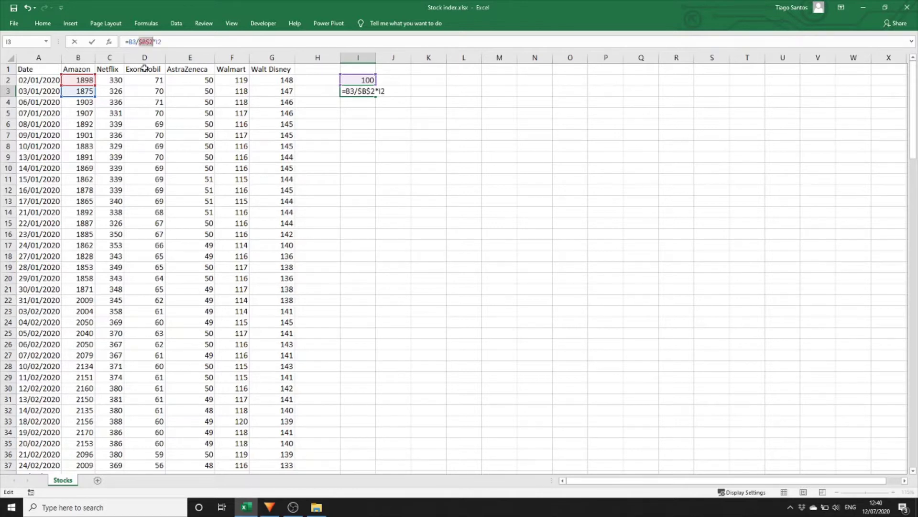
left_click(154, 42)
key("F4")
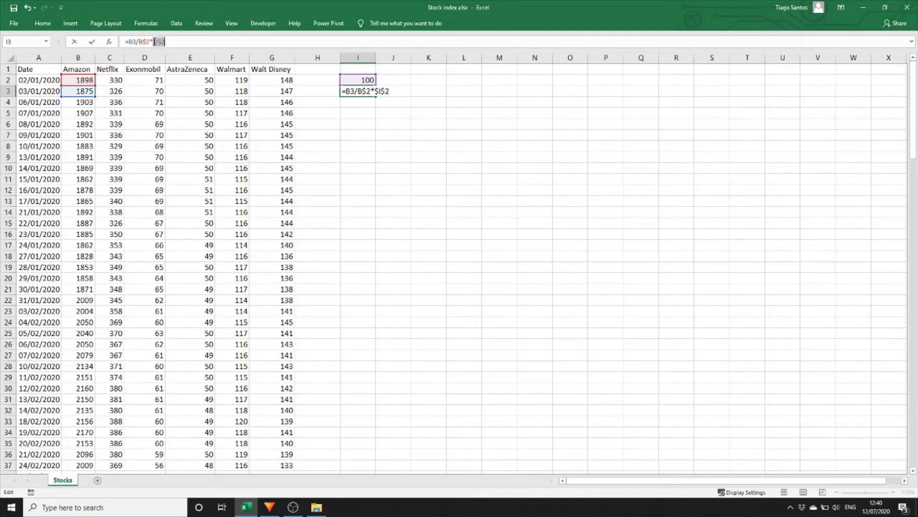
key("F4")
key("Return")
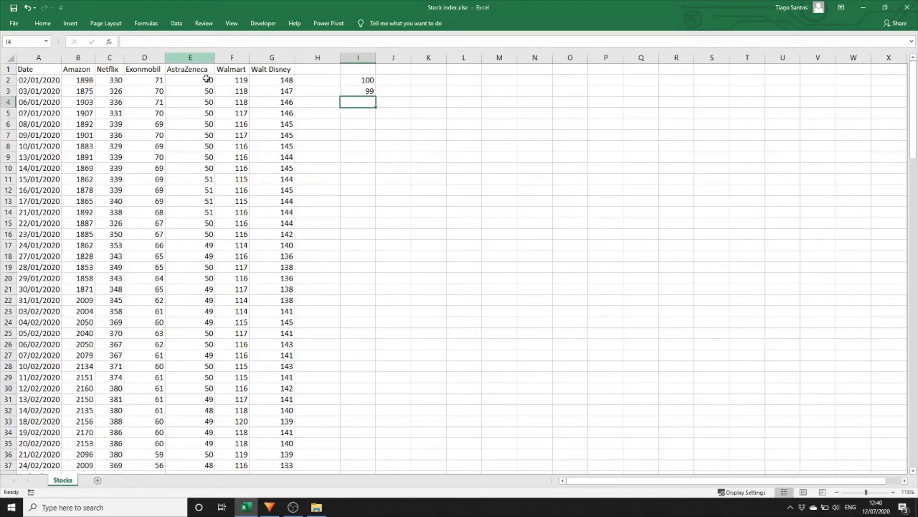
left_click(365, 91)
double_click(365, 92)
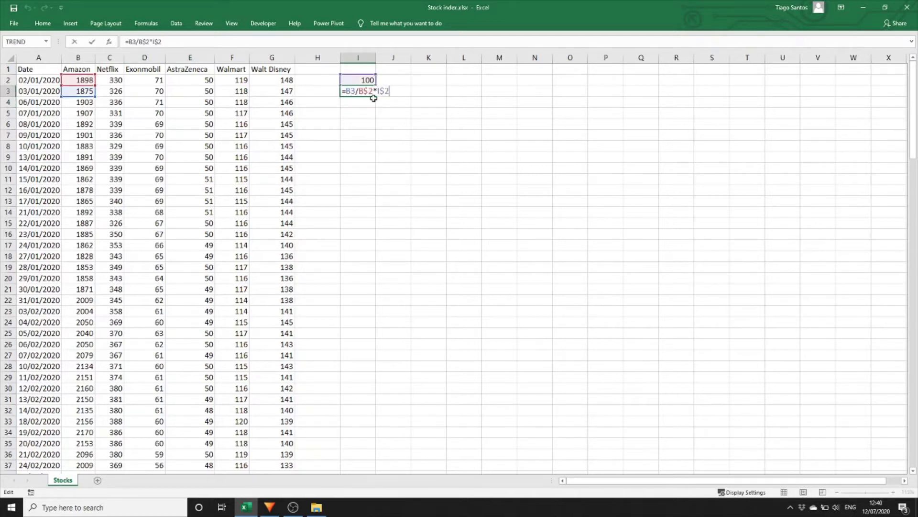
key("Escape")
Copy the base value and index formula in I2:I3 across to column N.
left_click_drag(364, 81, 365, 92)
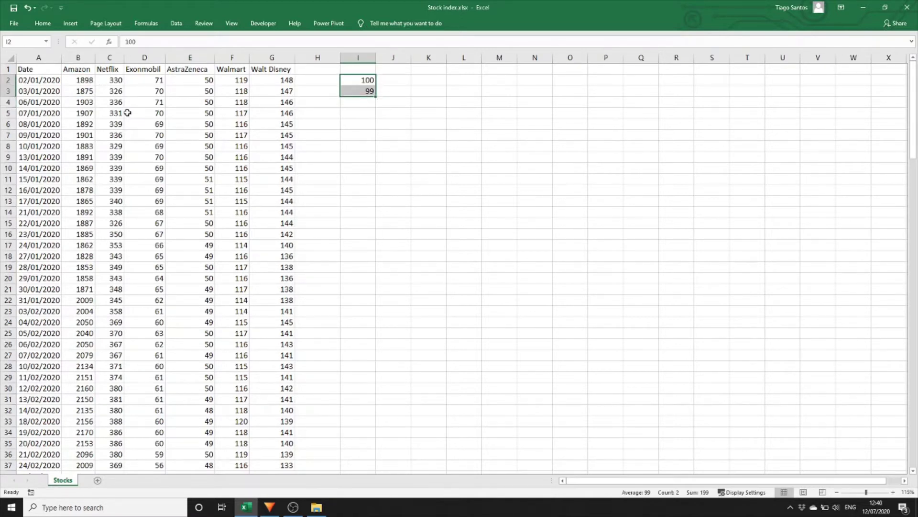
key("ctrl+c")
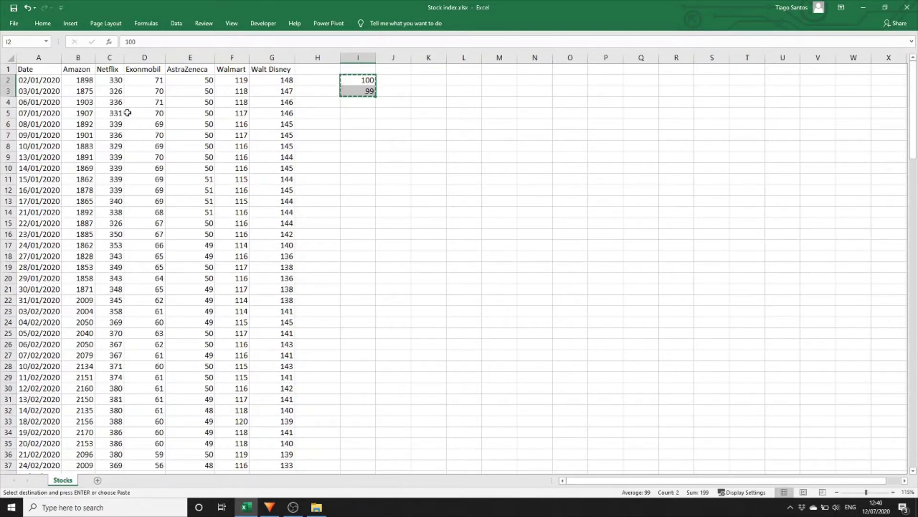
key("shift+Right")
key("shift+Right")
key("shift+Right")
key("shift+Right")
key("shift+Right")
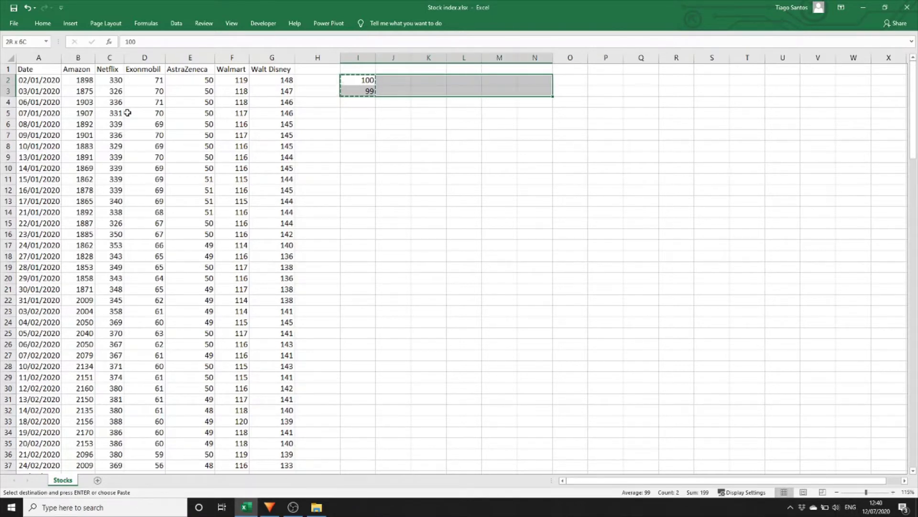
key("ctrl+v")
key("Escape")
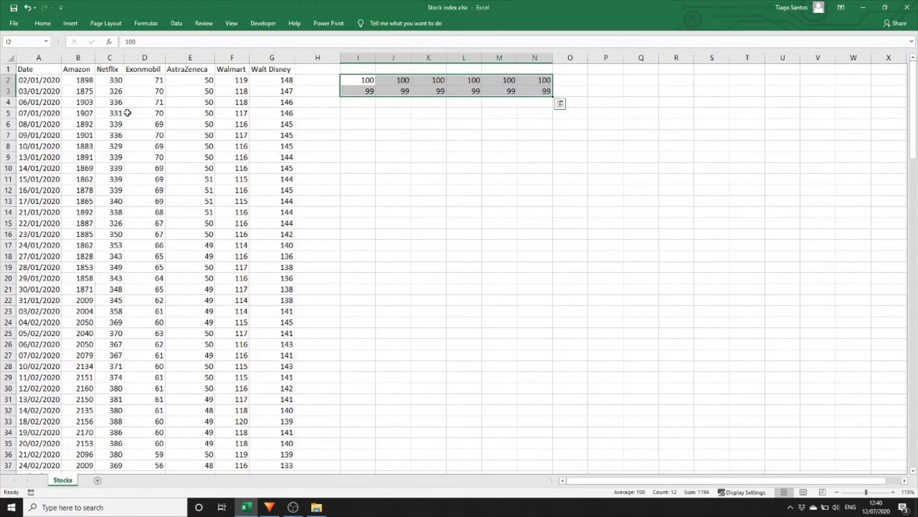
Check the cell references of the index formulas across row 3, from column I to column M.
key("Down")
key("F2")
key("Tab")
key("F2")
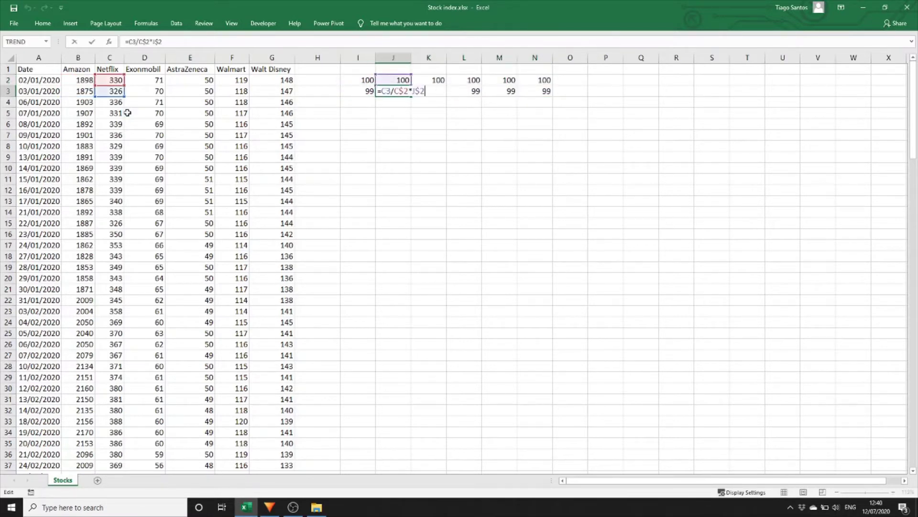
key("Escape")
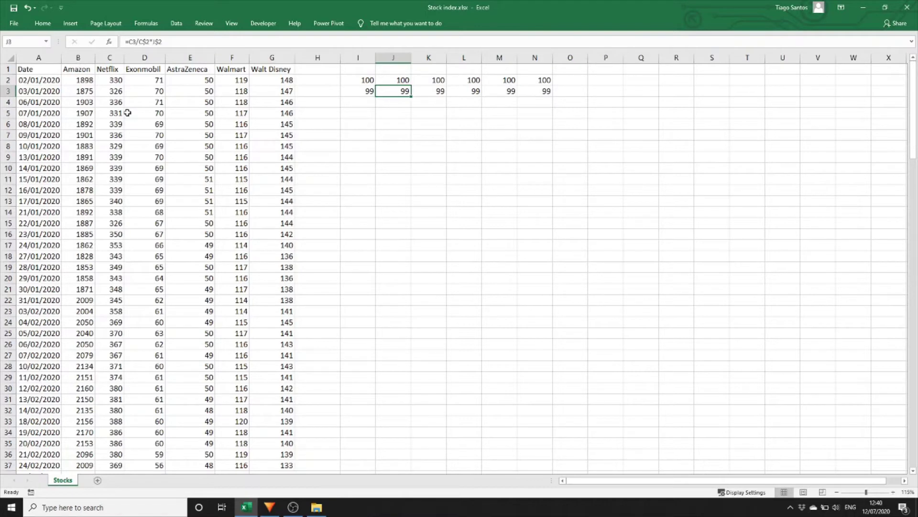
key("F2")
key("Tab")
key("F2")
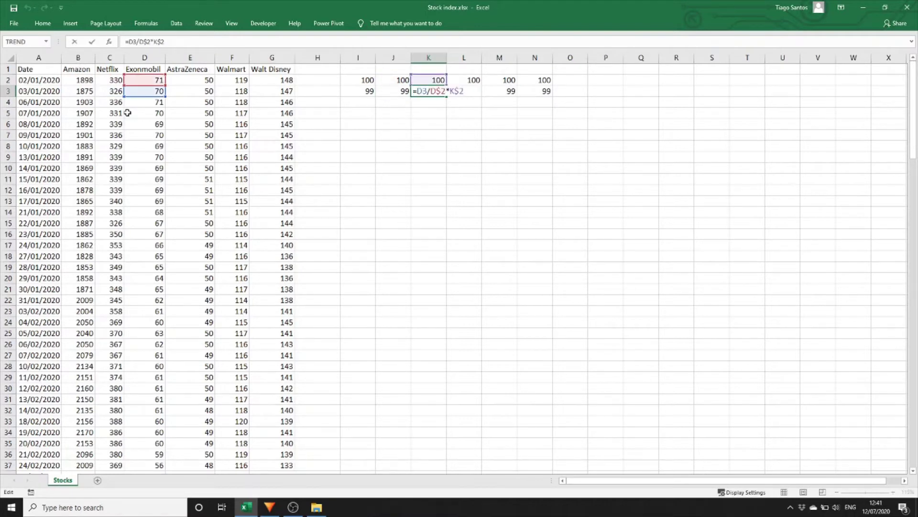
key("Escape")
key("Tab")
key("F2")
key("Escape")
key("Tab")
key("F2")
key("Escape")
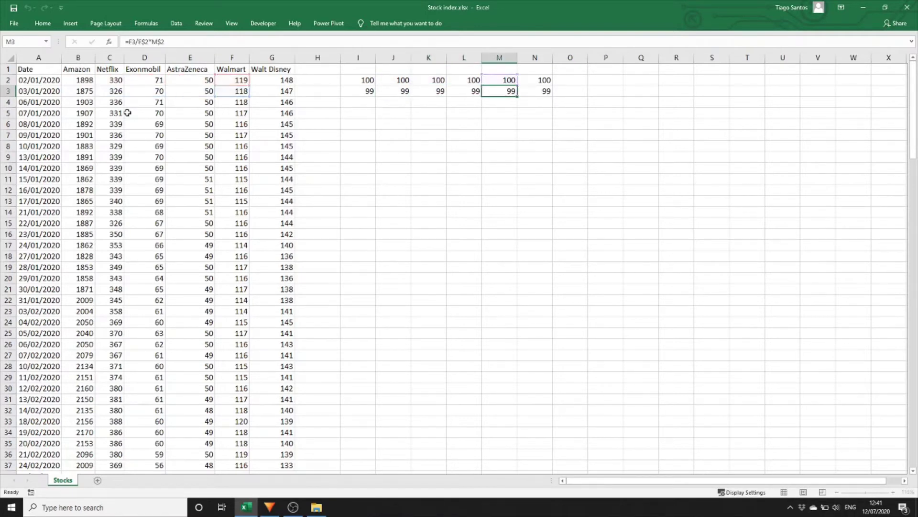
key("F2")
key("Escape")
Copy the index formulas in I3:N3 down to row 100 for all six stocks.
key("Left")
key("Left")
key("Left")
key("Left")
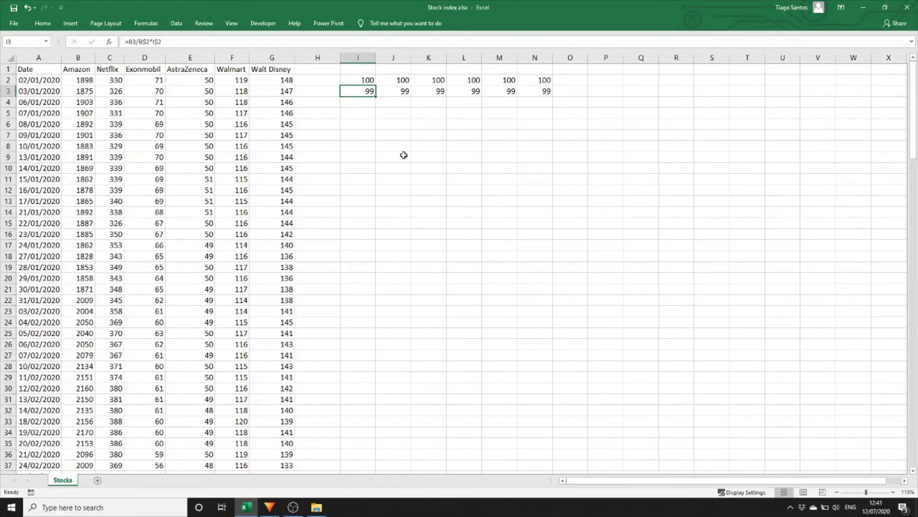
key("shift+Right")
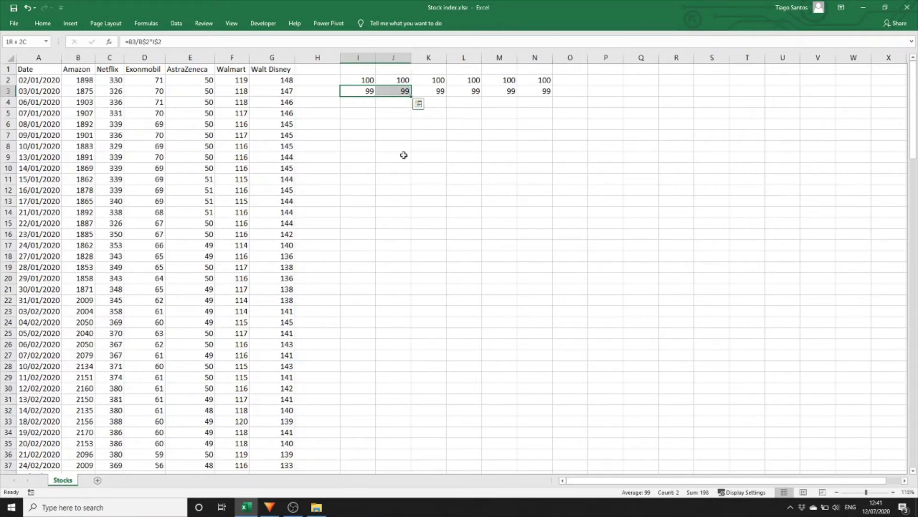
key("ctrl+shift+Right")
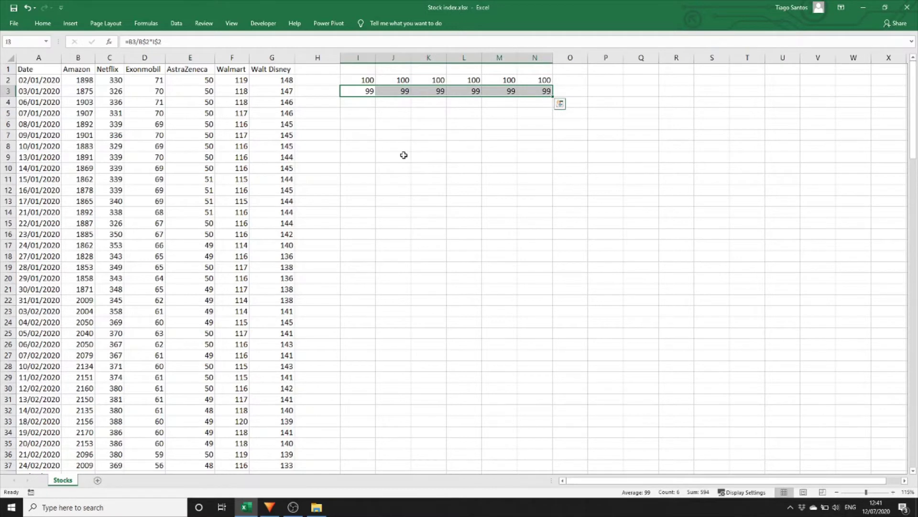
key("ctrl+c")
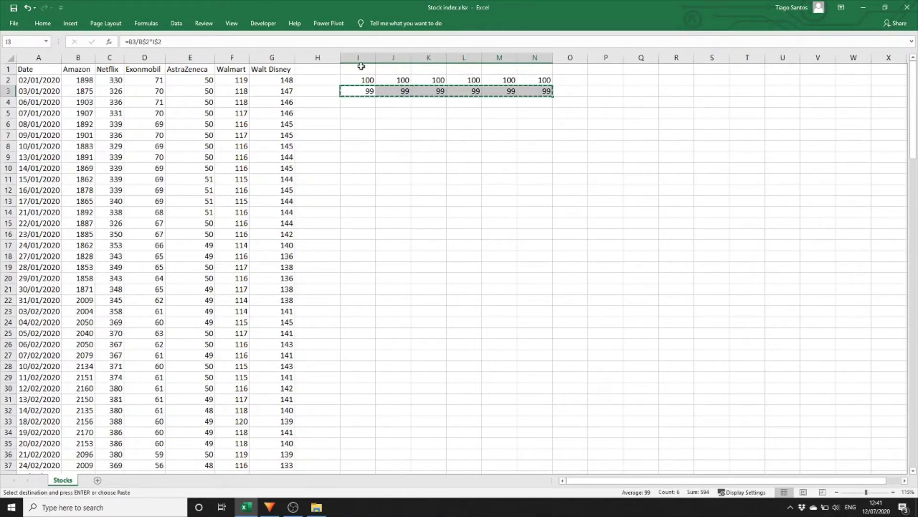
scroll(359, 186, "down", 20)
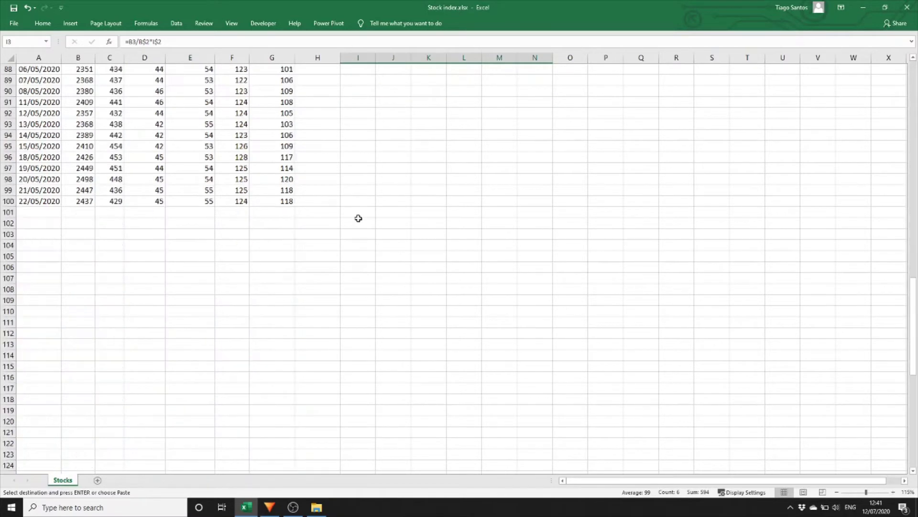
scroll(358, 218, "up", 7)
left_click(355, 170)
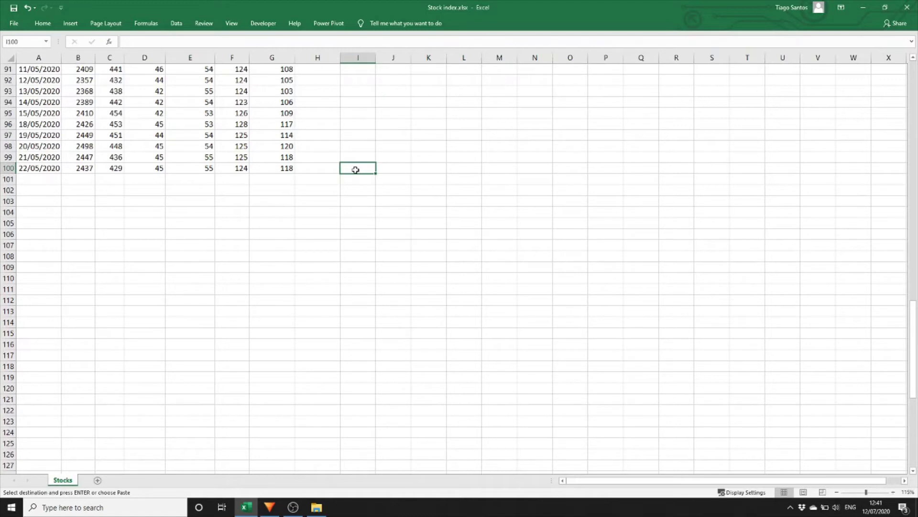
key("shift+Right")
key("shift+Right")
key("shift+Right")
key("shift+Right")
key("shift+Right")
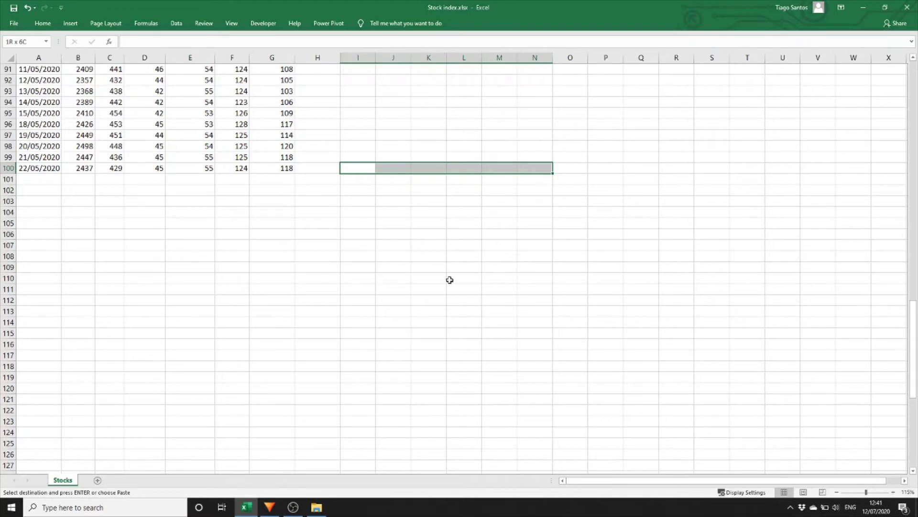
key("ctrl+shift+Up")
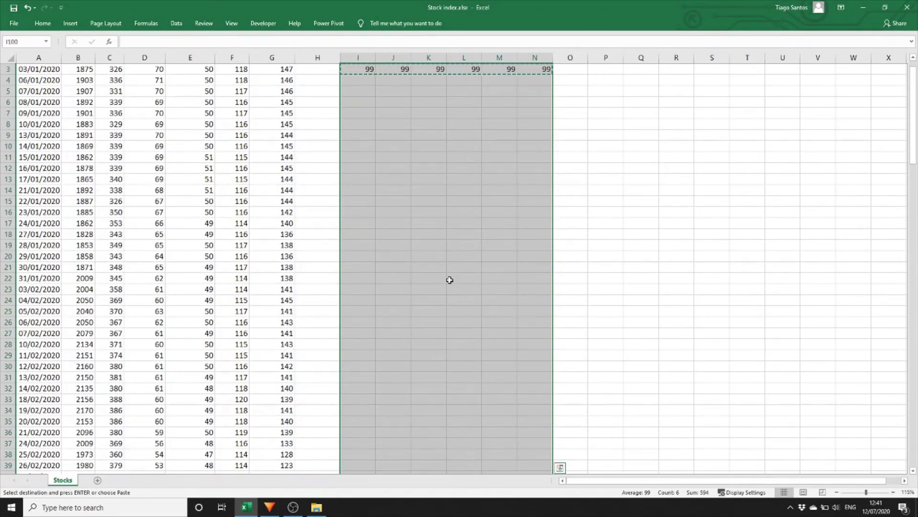
key("Return")
Check the references of the copied index formulas across row 16, from column I to column N.
key("ctrl+Up")
key("Down")
key("Down")
key("Down")
key("Down")
key("Down")
key("Down")
key("Down")
key("Down")
key("Down")
key("Down")
key("Down")
key("Down")
key("Down")
key("Down")
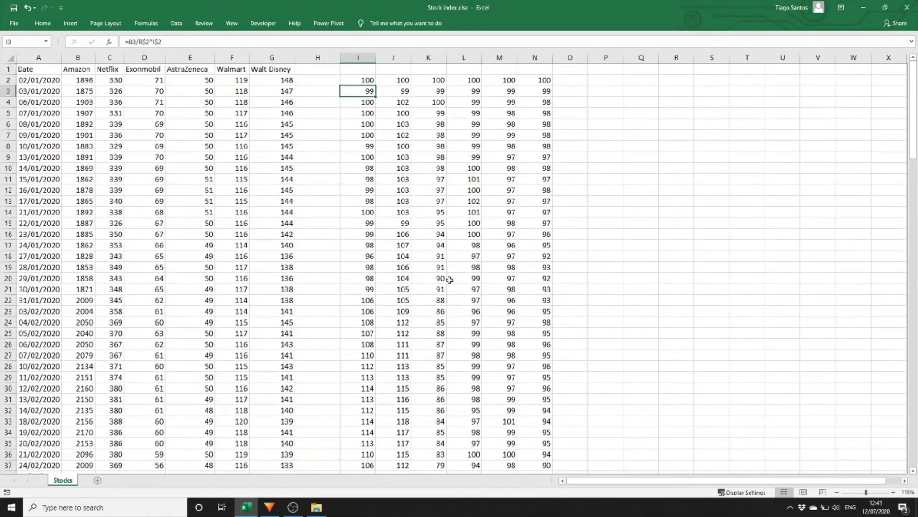
key("F2")
key("Tab")
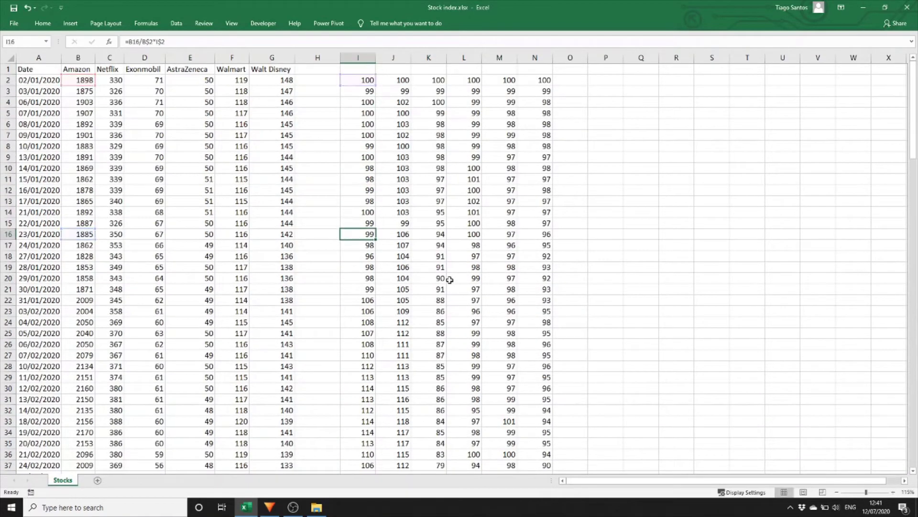
key("F2")
key("Tab")
key("F2")
key("Tab")
key("F2")
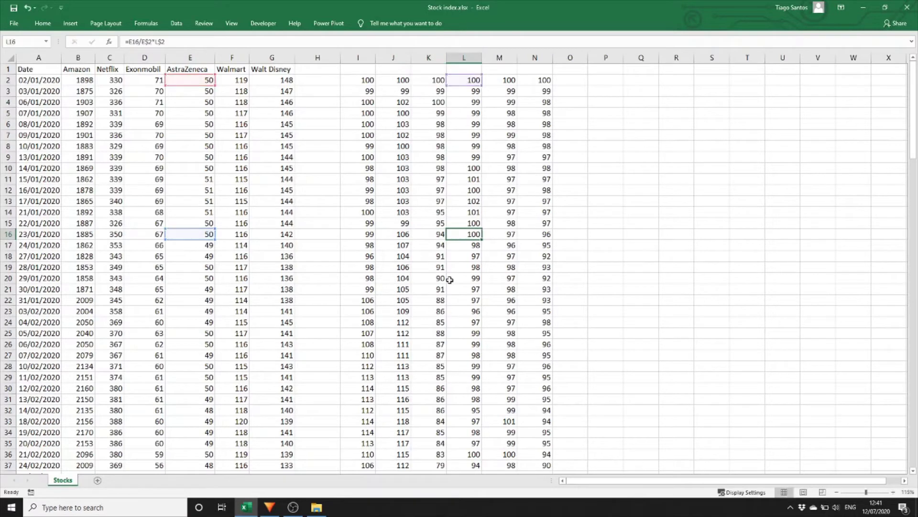
key("Tab")
key("F2")
key("Tab")
key("F2")
key("Return")
Check the references of the index formulas in row 20, from column N back to column L.
key("Down")
key("Down")
key("Down")
key("F2")
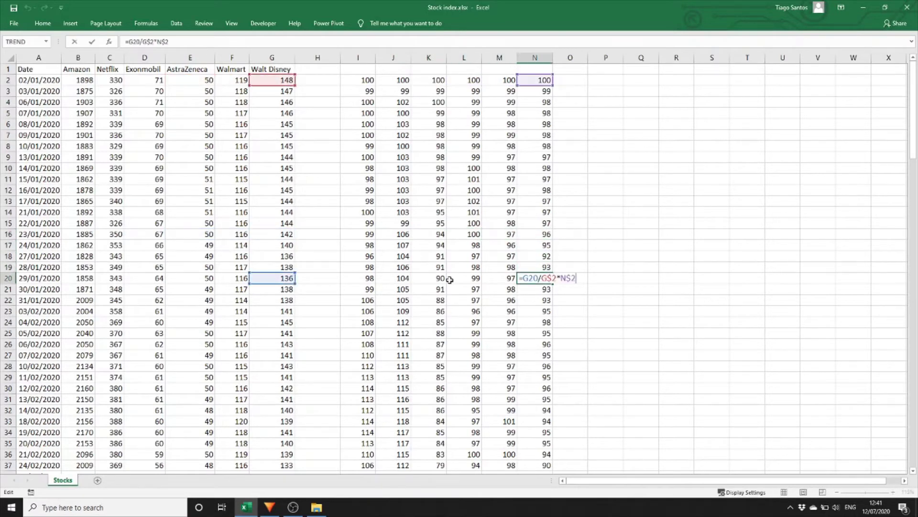
key("shift+Tab")
key("F2")
key("shift+Tab")
key("F2")
key("shift+Tab")
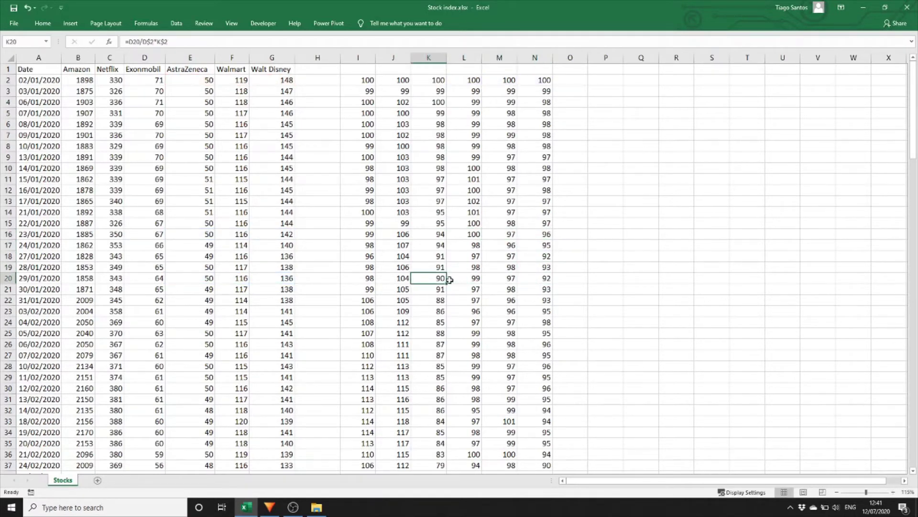
Label the first index column by linking cell I1 to the Amazon header with =B1.
key("ctrl+Up")
key("Up")
key("Left")
key("Left")
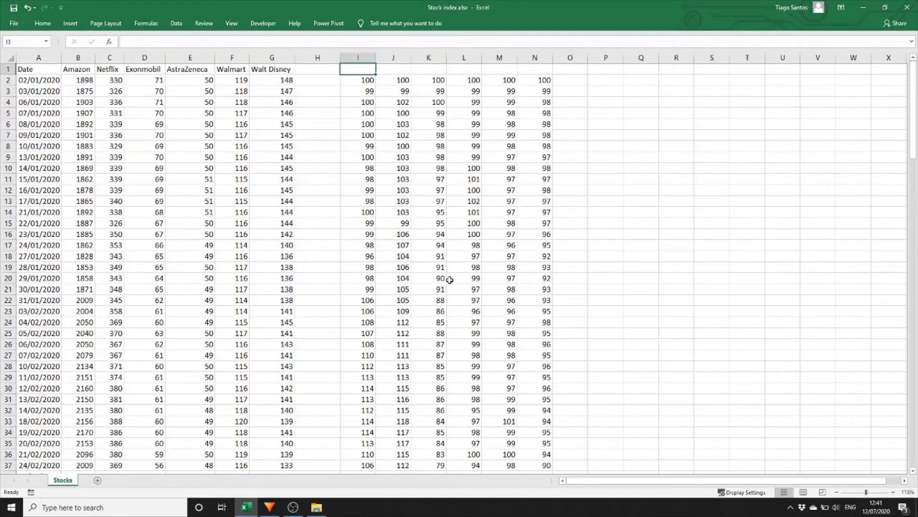
type("=")
key("Left")
key("Left")
key("ctrl+Left")
key("Right")
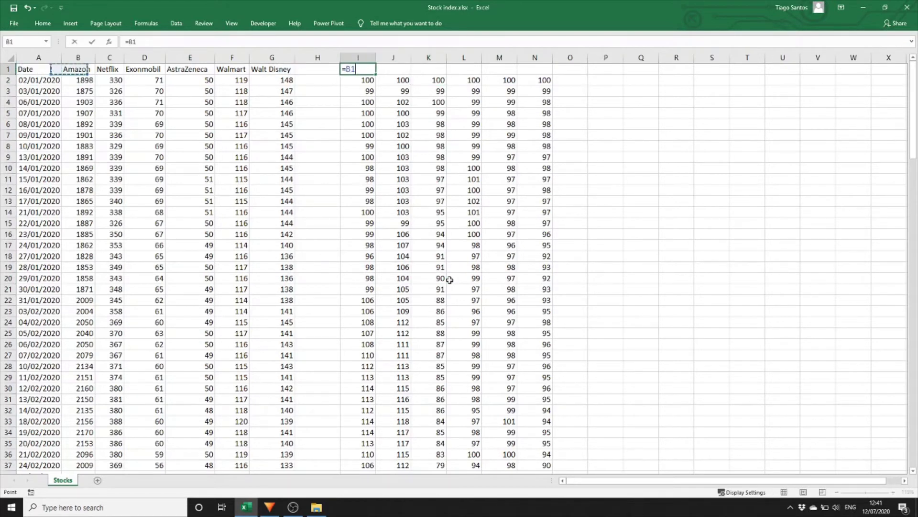
key("ctrl+Return")
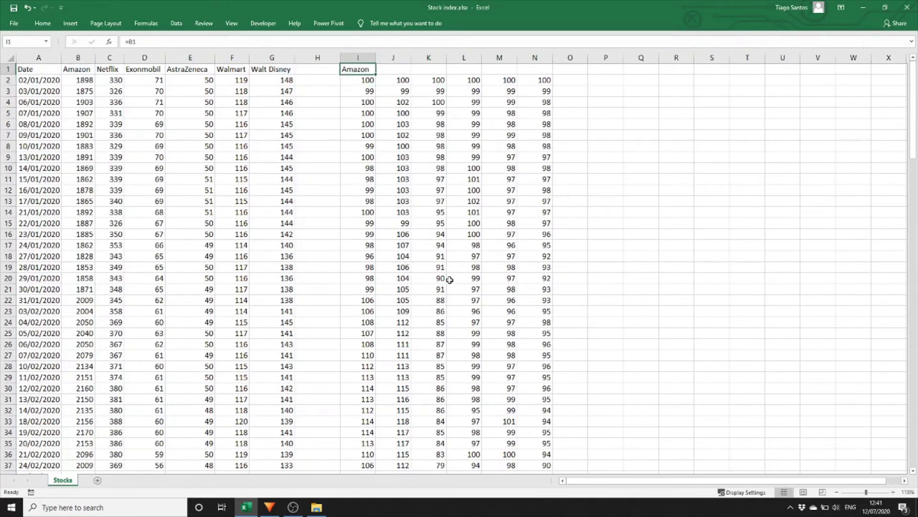
Copy the header formula from I1 across to N1 for the other five companies.
key("ctrl+c")
key("shift+Right")
key("shift+Right")
key("shift+Right")
key("shift+Right")
key("shift+Right")
key("Return")
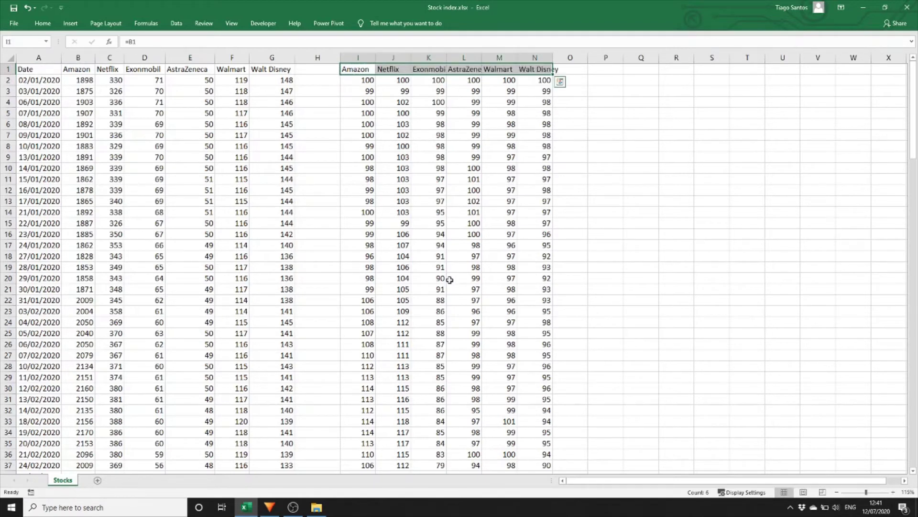
Link cell H1 to the Date header with =A1, in the empty column before the index values.
key("Left")
key("Left")
key("ctrl+Left")
key("Right")
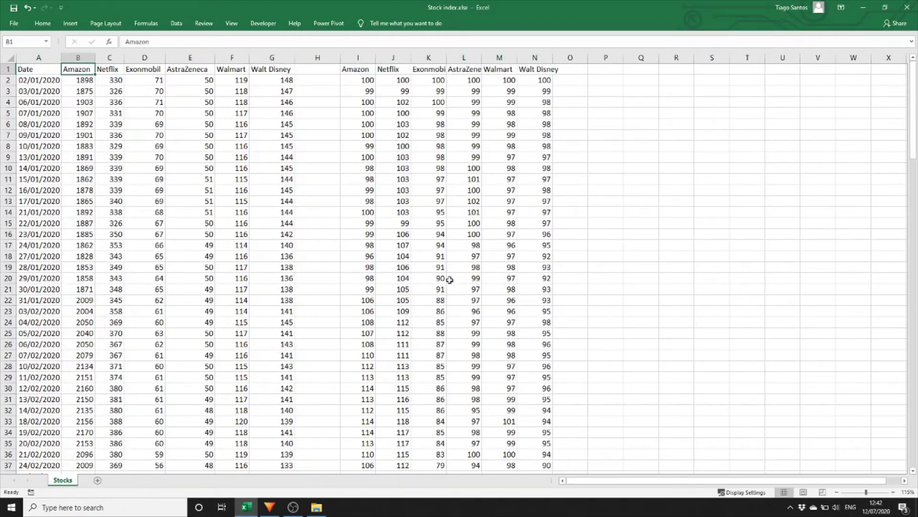
key("Right")
key("Right")
key("Right")
key("Right")
key("Right")
key("Right")
key("Right")
key("Left")
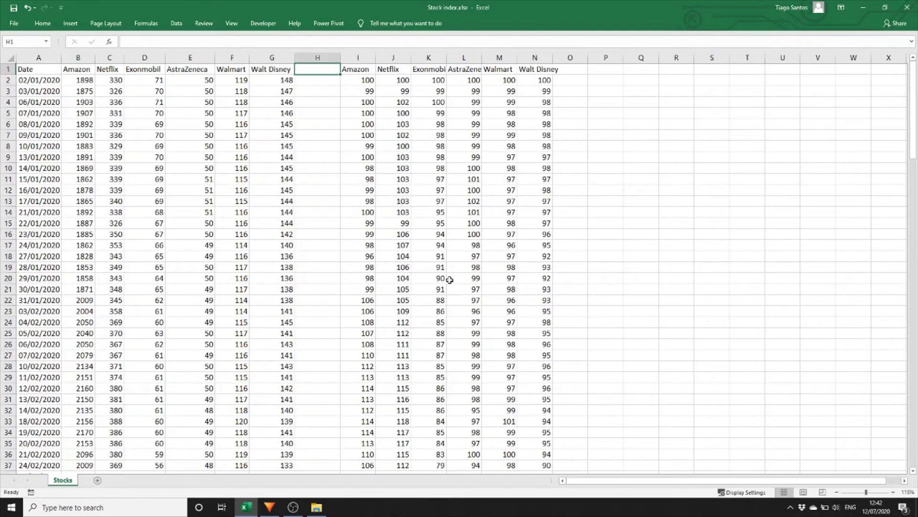
type("=")
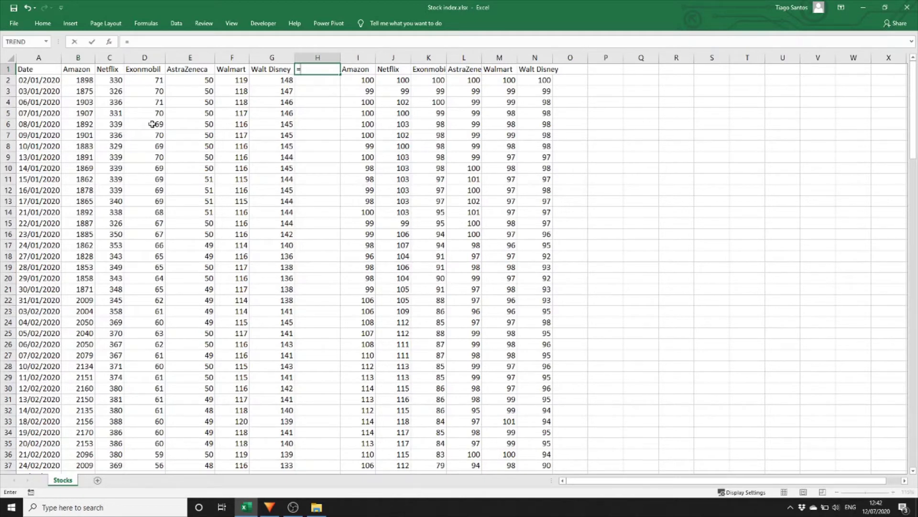
left_click(46, 71)
key("ctrl+Return")
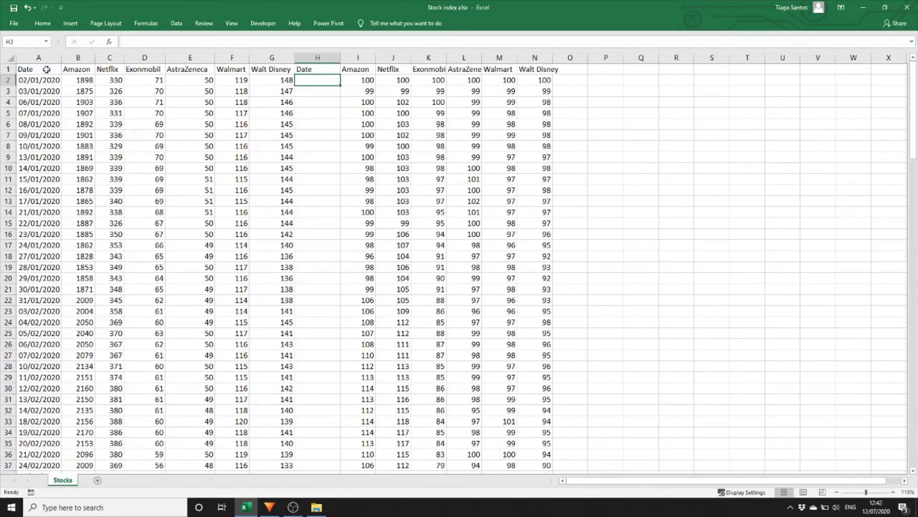
Copy the date formula from H1 down column H to row 100.
key("ctrl+c")
key("Right")
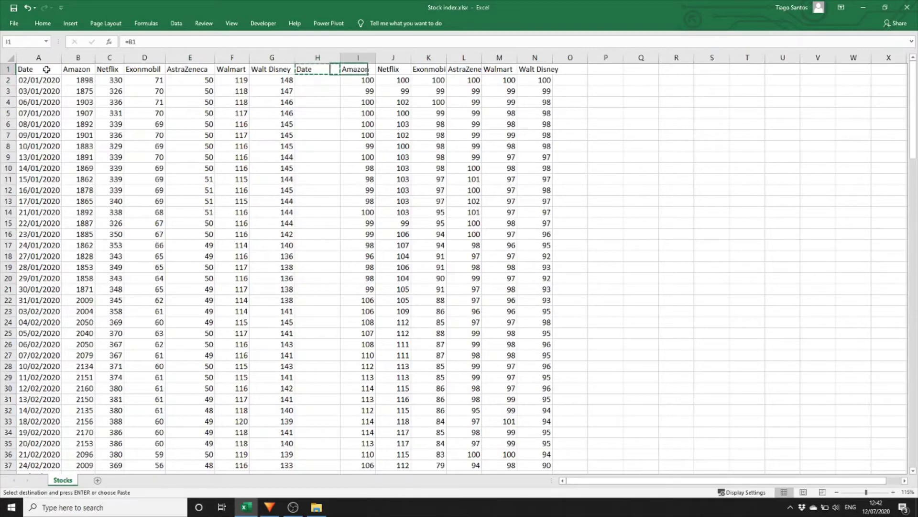
key("Down")
key("ctrl+Down")
key("Left")
key("ctrl+shift+Up")
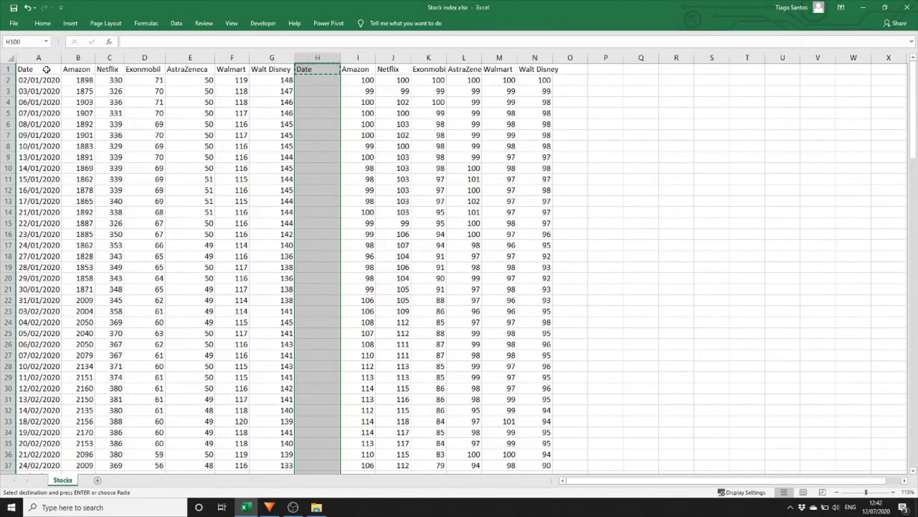
key("ctrl+v")
Format the copied dates in H2:H100 as Short Date.
key("ctrl+Up")
key("Down")
key("ctrl+shift+Down")
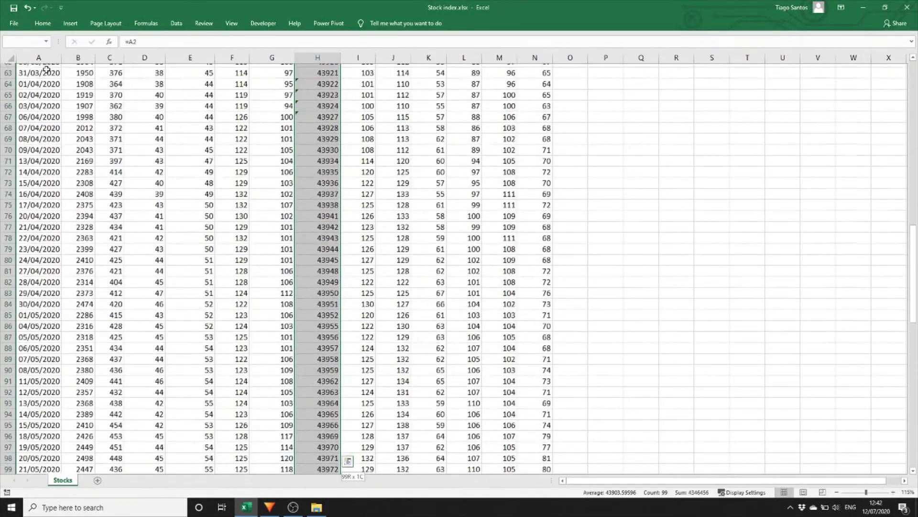
left_click(43, 23)
left_click(371, 42)
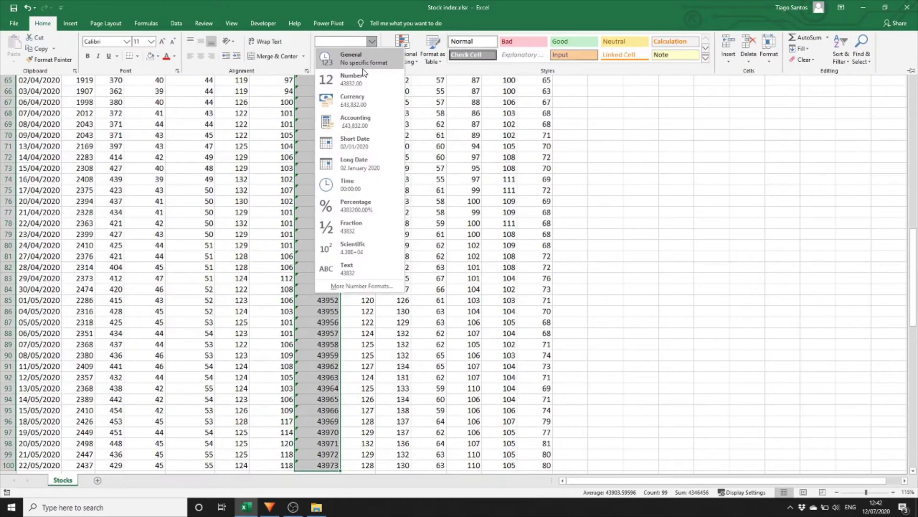
left_click(355, 142)
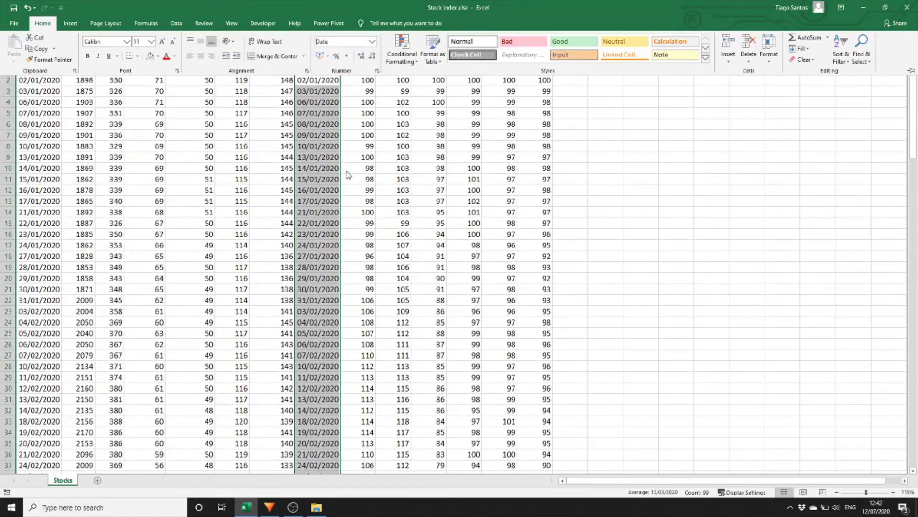
Insert a 2-D line chart from the index table H1:N100, including the dates and company headers.
key("ctrl+Up")
key("ctrl+shift+Right")
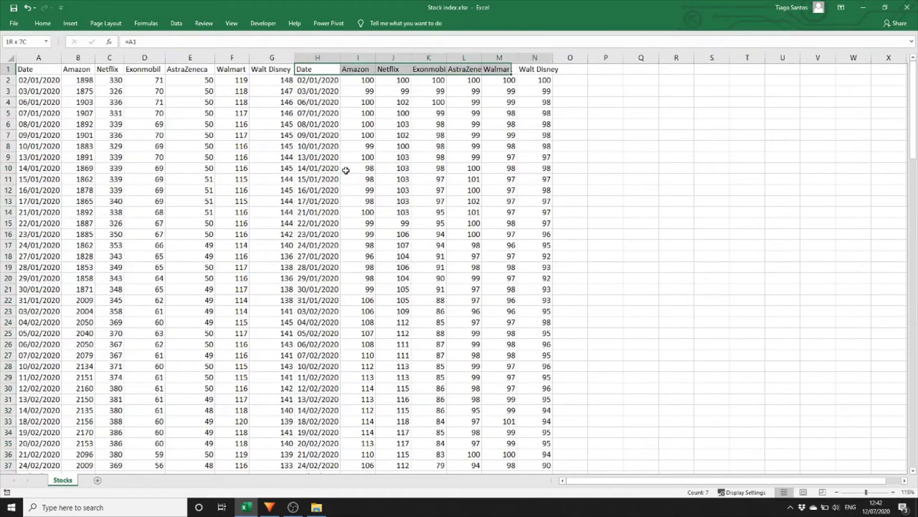
key("ctrl+shift+Down")
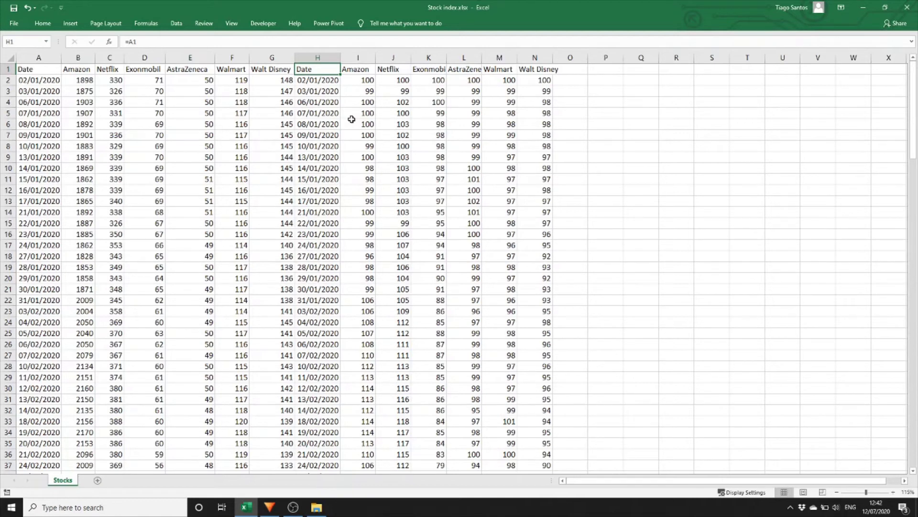
key("ctrl+shift+Right")
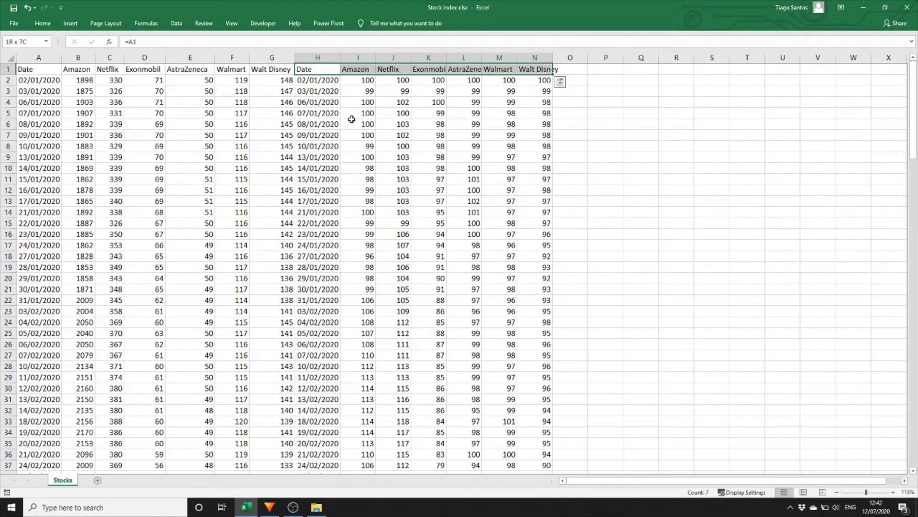
key("ctrl+shift+Down")
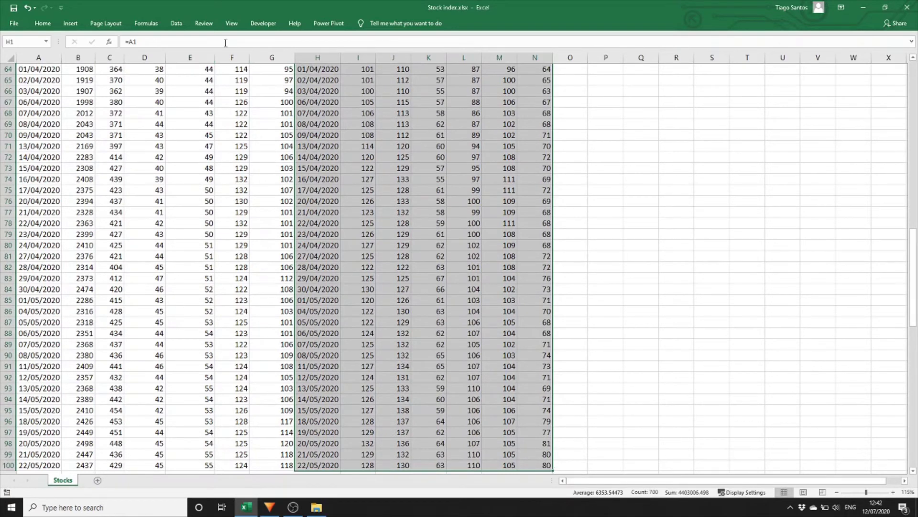
left_click(70, 22)
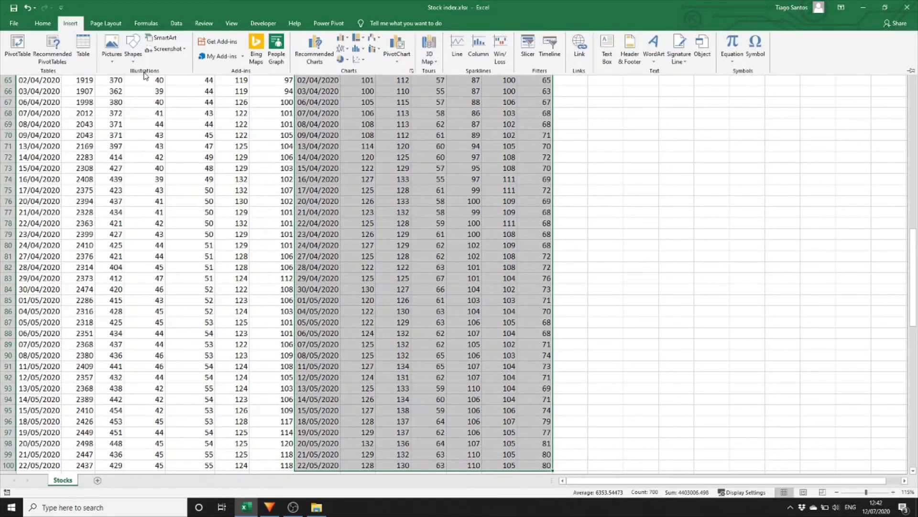
left_click(341, 51)
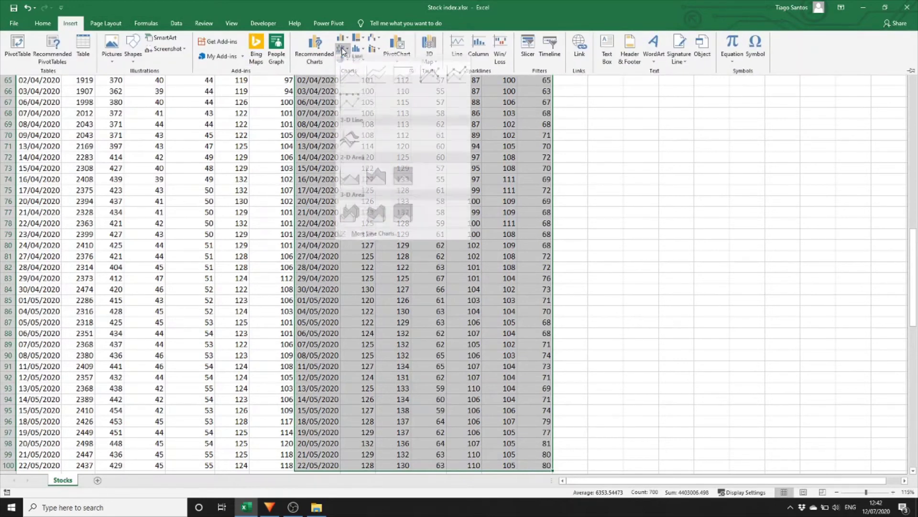
left_click(351, 86)
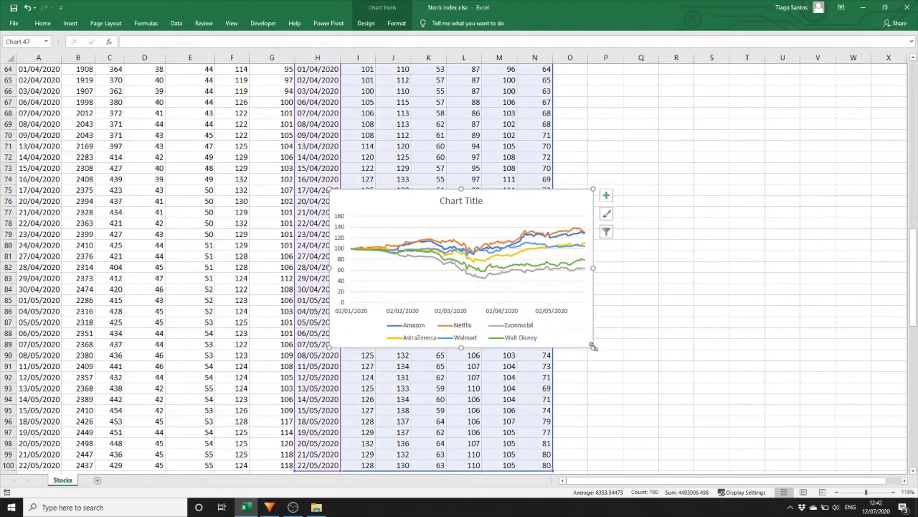
Enlarge the line chart and reposition it over columns L to T, around rows 72 to 96.
left_click_drag(593, 347, 634, 435)
left_click_drag(581, 192, 700, 162)
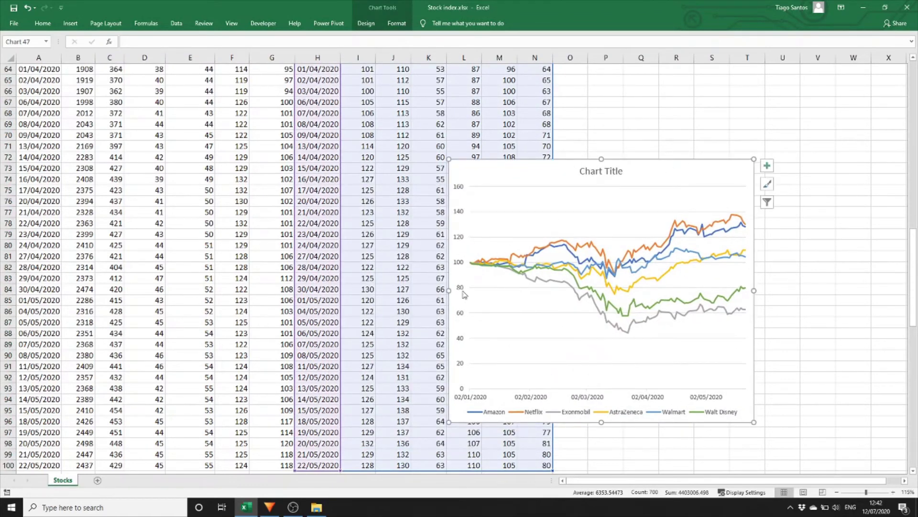
Move the chart's legend from below the date axis to just under the chart title.
left_click(532, 412)
left_click_drag(545, 326, 543, 194)
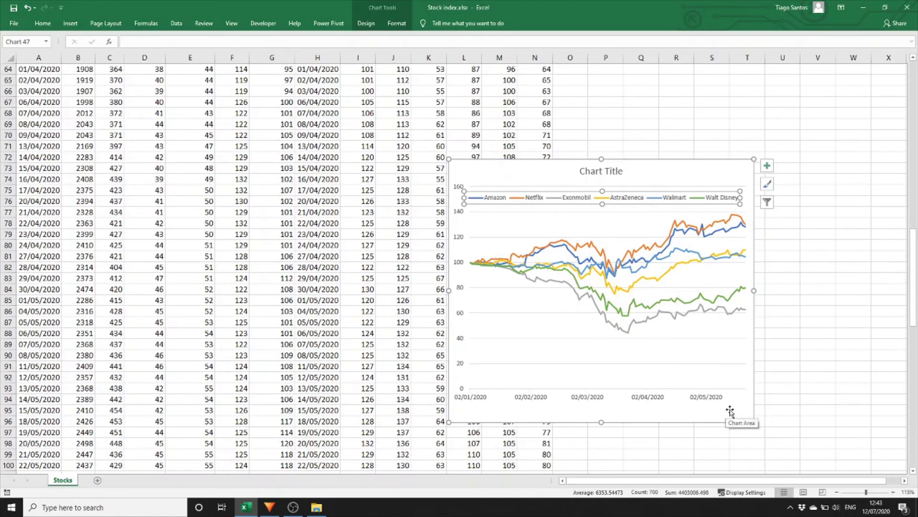
left_click(655, 178)
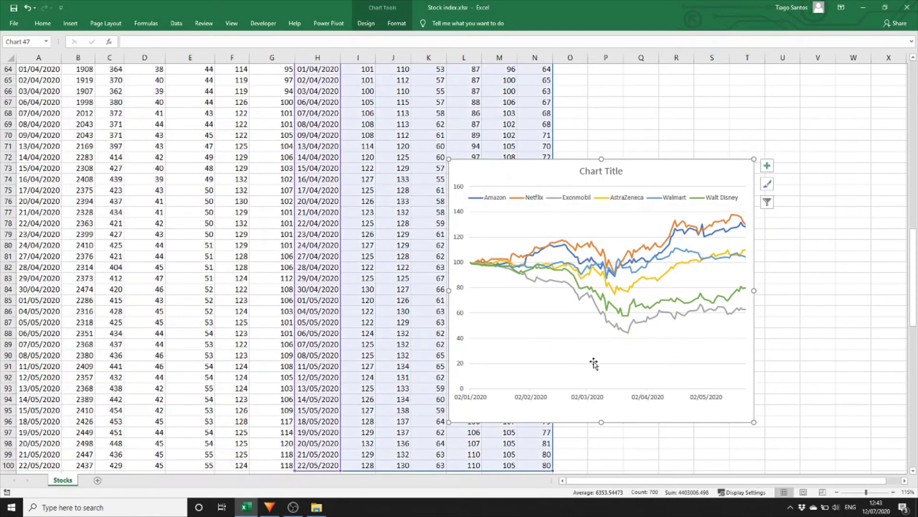